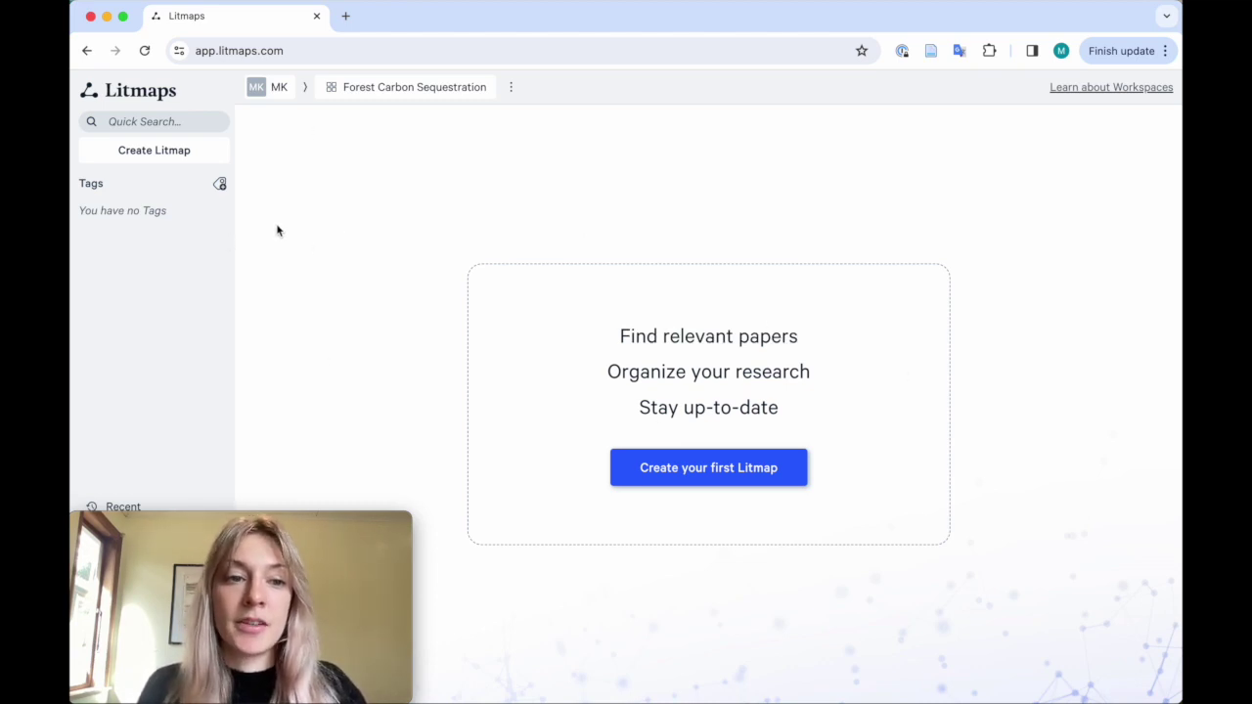
# Open Quick Search to find a seed paper for a new litmap
pyautogui.click(142, 121)
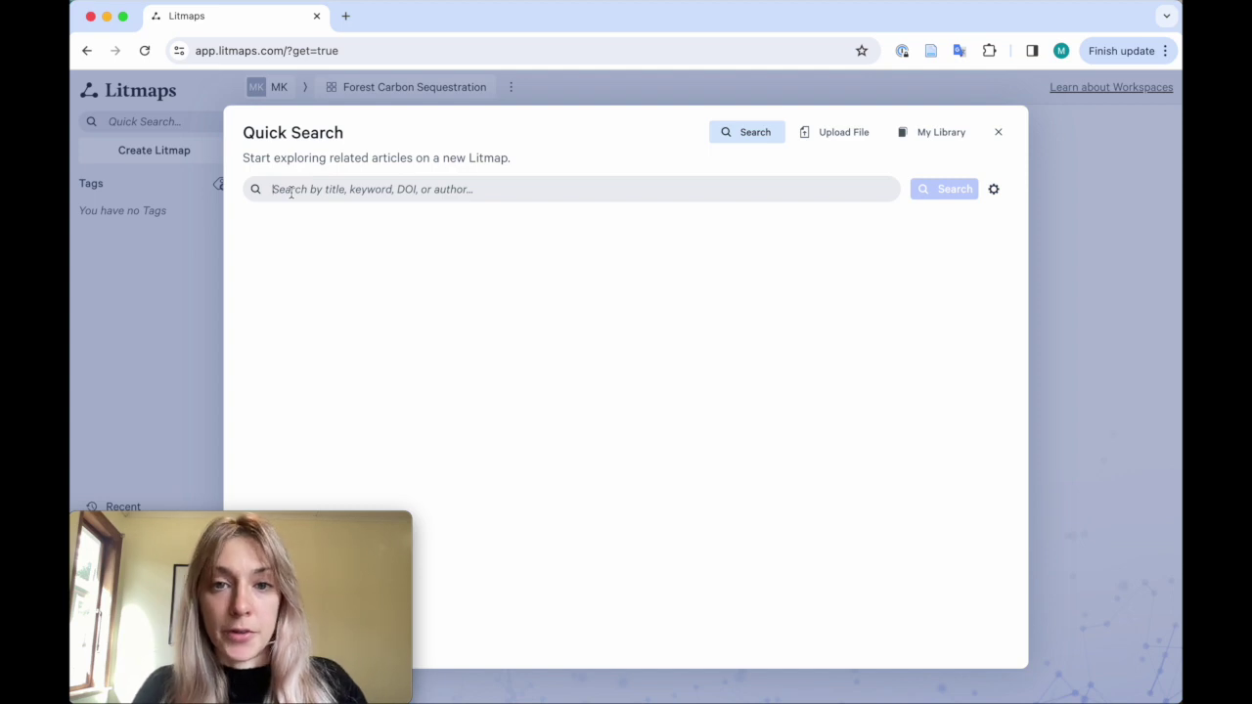
# Seed a new litmap with Diaz 2009, 'Biodiversity in forest carbon sequestration initiatives: not just a side benefit'
pyautogui.click(291, 191)
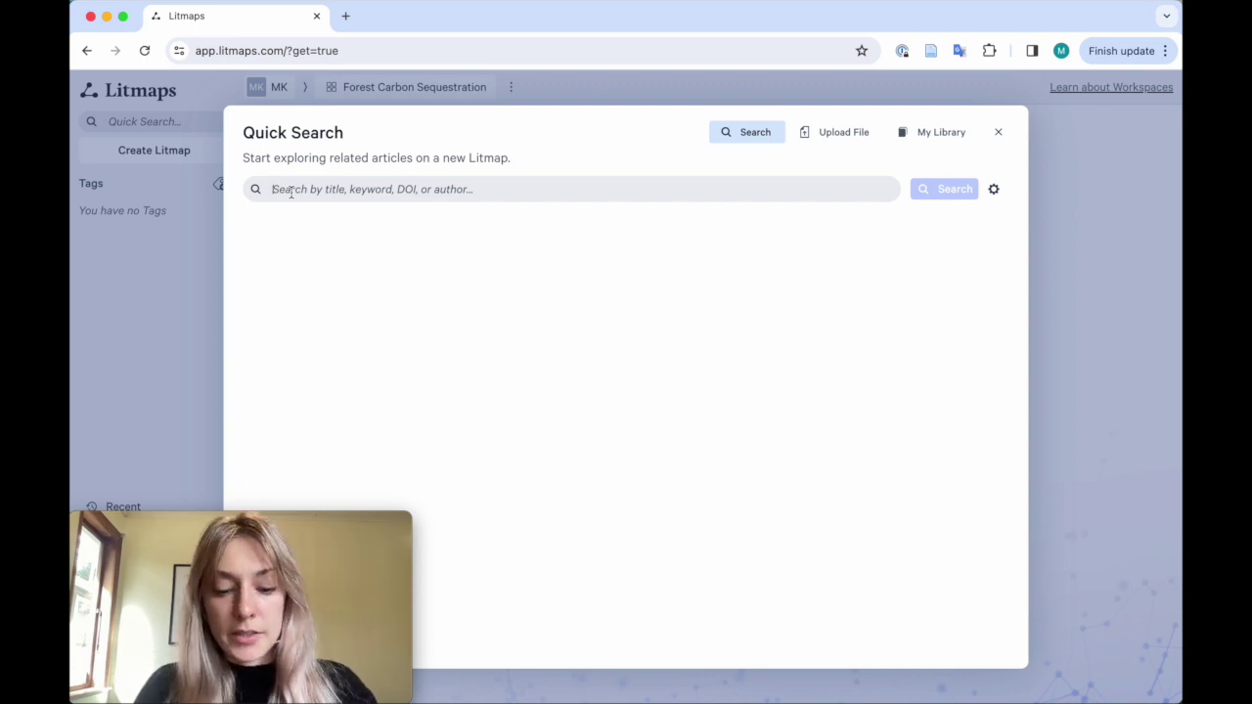
pyautogui.write('Biodiversity in forest carbon sequestration initiatives: not just a side benefit')
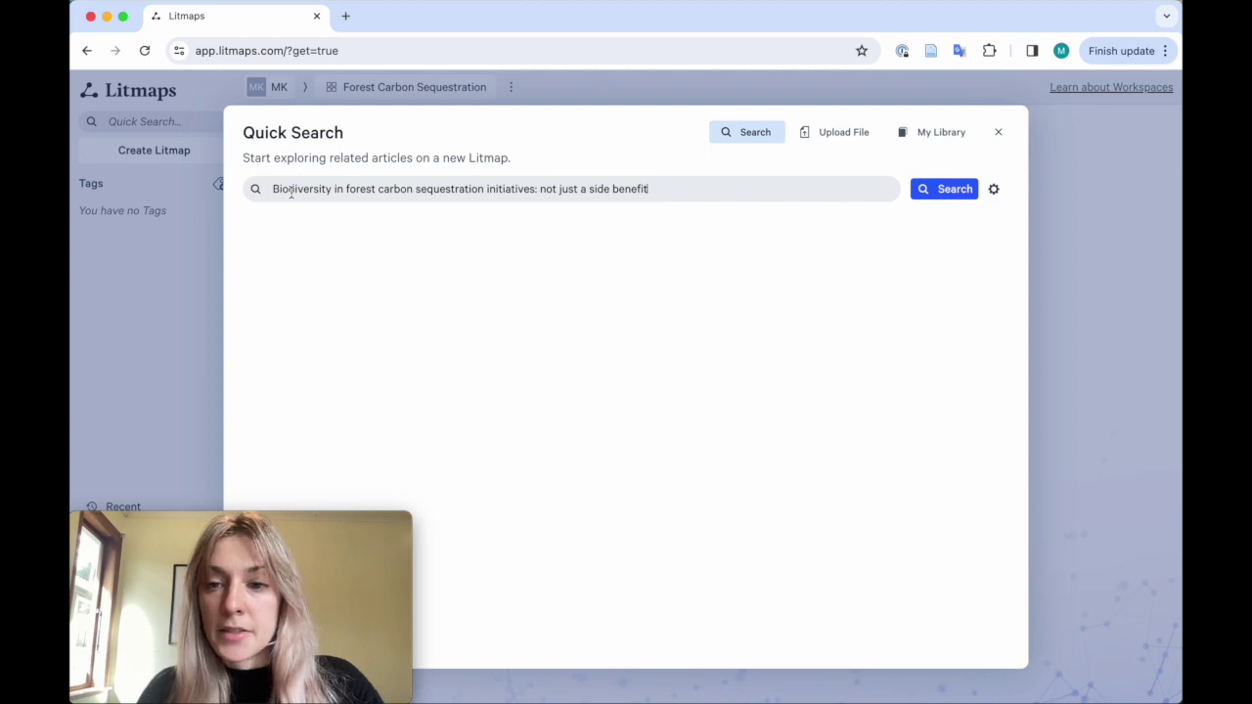
pyautogui.press('Return')
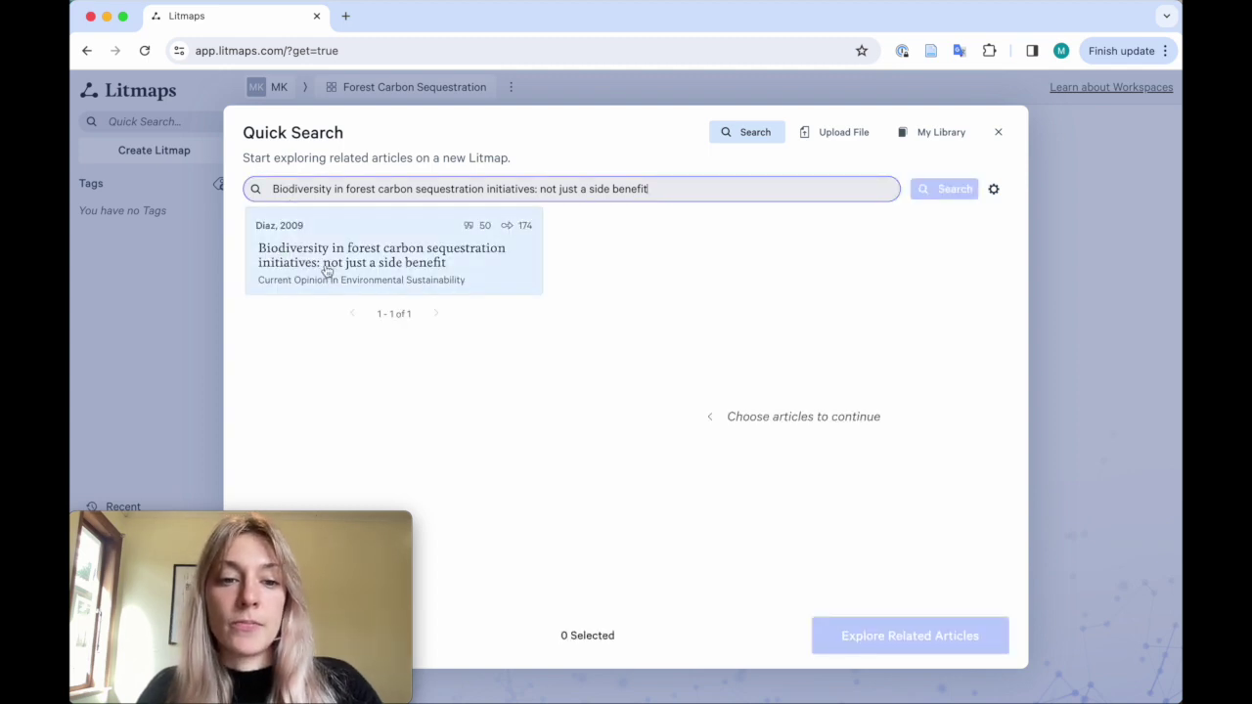
pyautogui.click(333, 274)
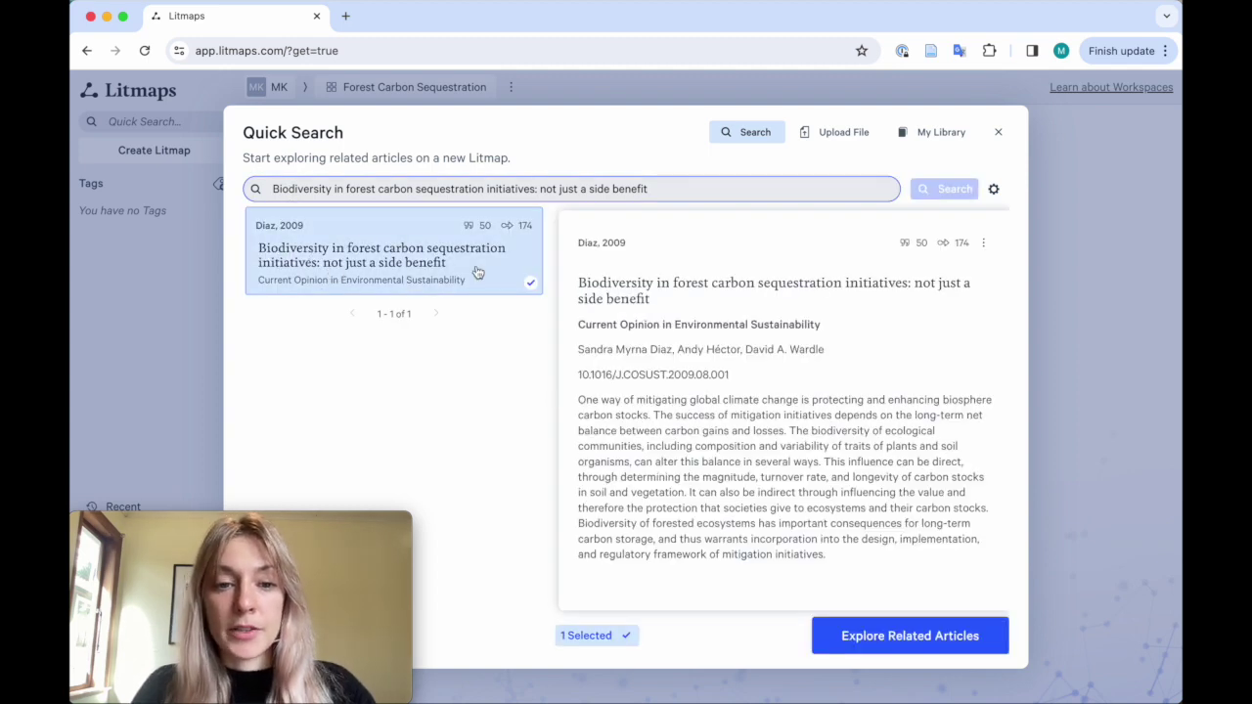
pyautogui.click(865, 638)
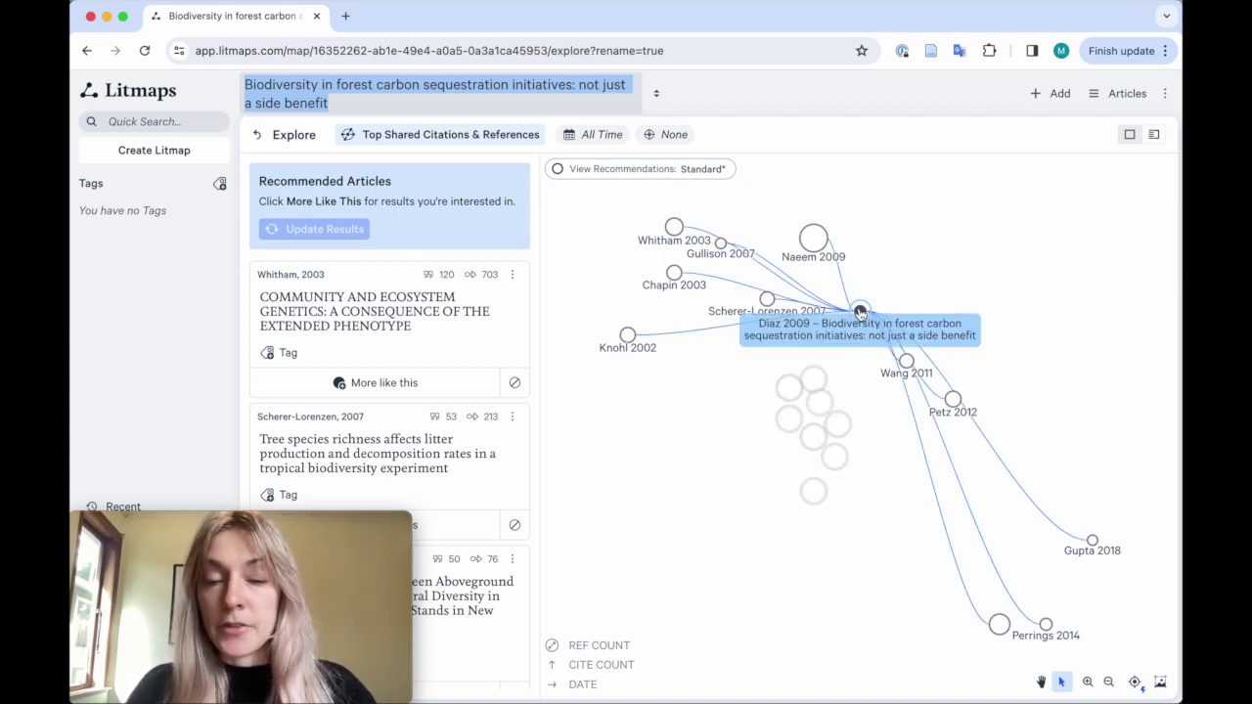
pyautogui.moveTo(860, 312)
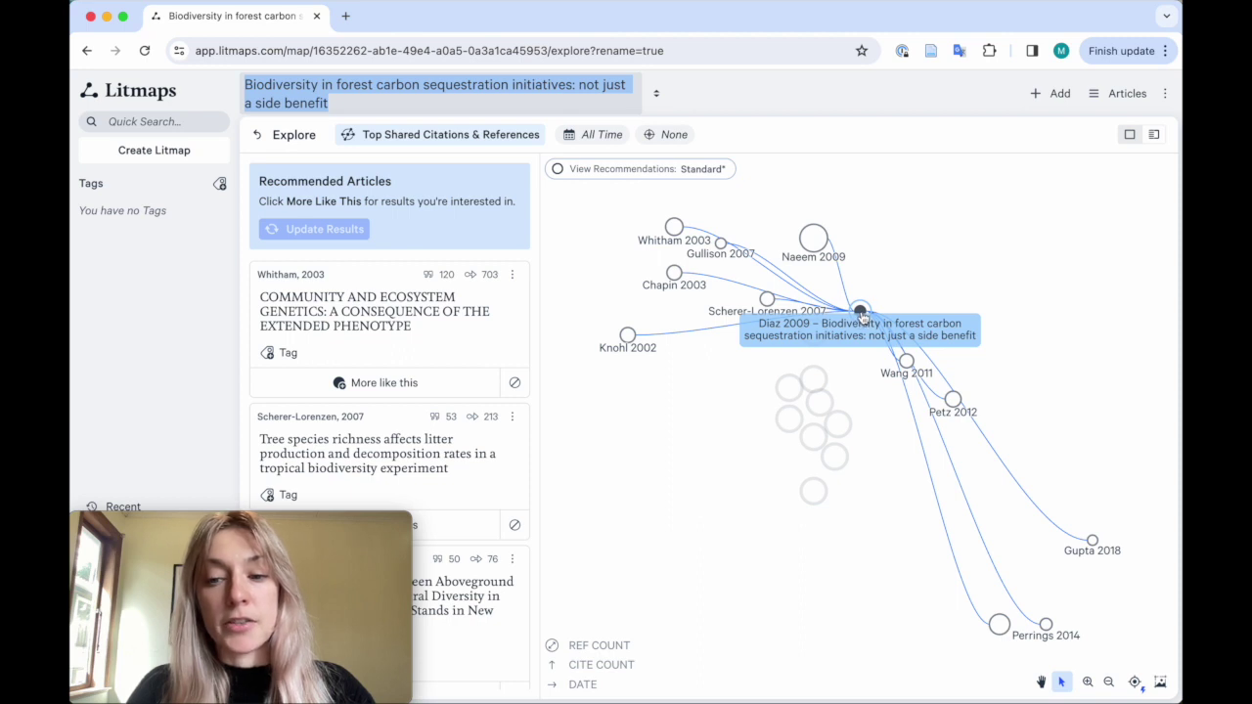
# Show the Diaz 2009 seed paper's details, with its 50 references and 174 citations
pyautogui.click(860, 313)
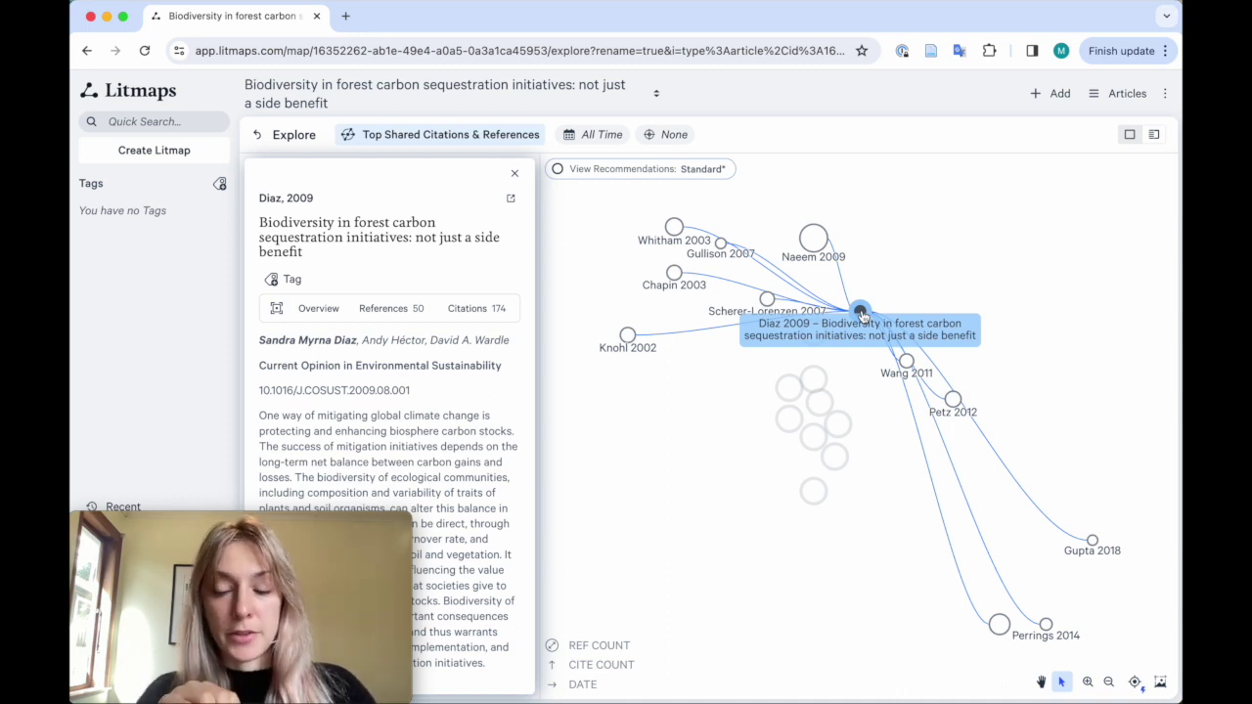
# Close the Diaz 2009 details and preview the Schmid 2009 paper on the map
pyautogui.click(515, 173)
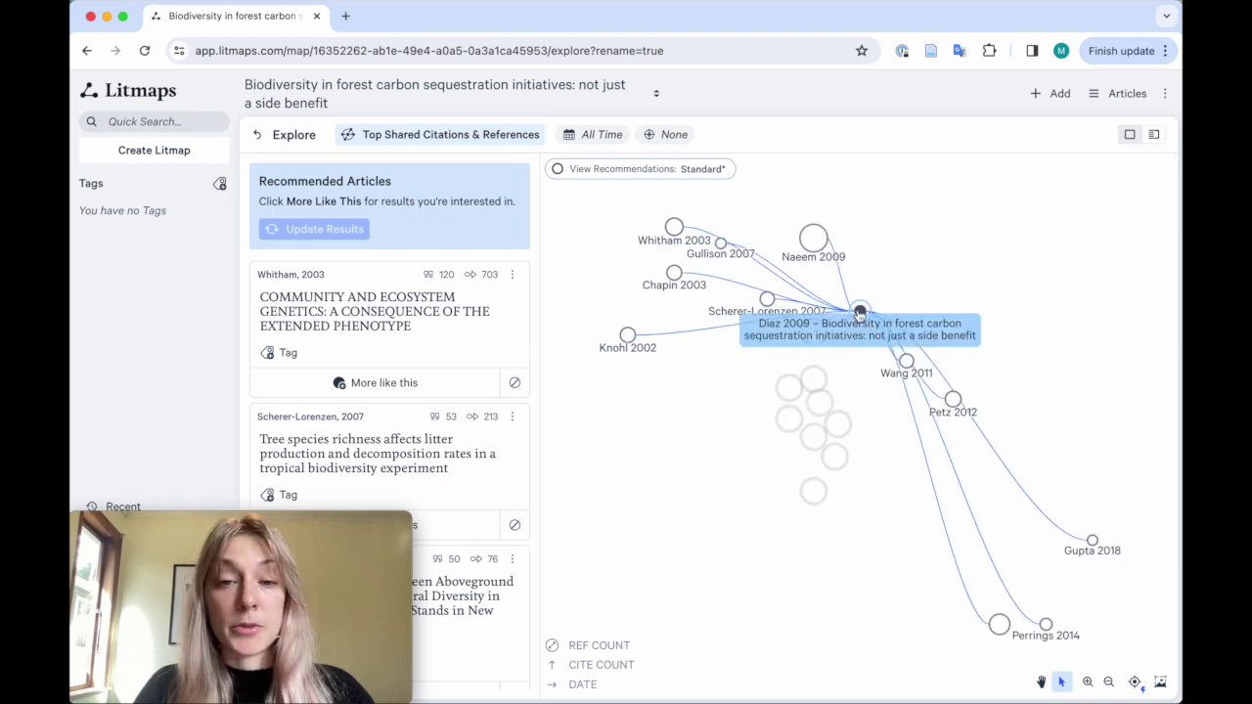
pyautogui.click(816, 339)
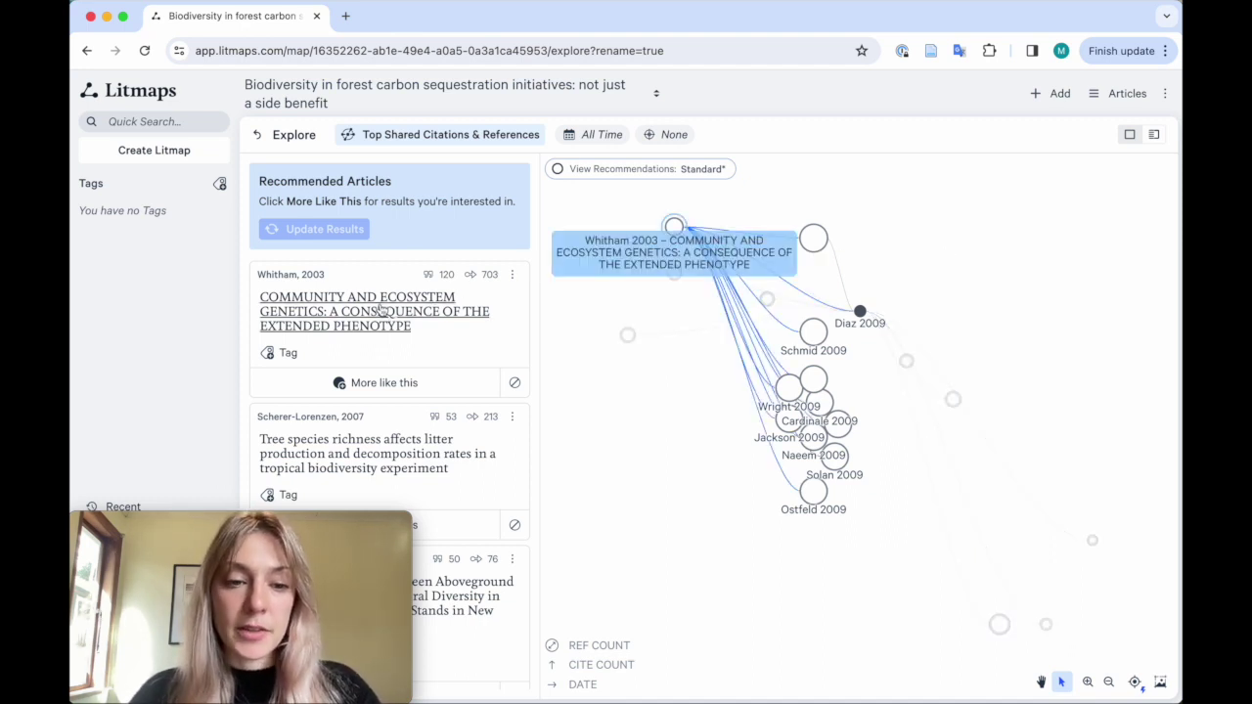
pyautogui.scroll(-1, 373, 310)
# Find the Wang 2011 recommendation and mark it 'More like this'
pyautogui.scroll(-1, 373, 310)
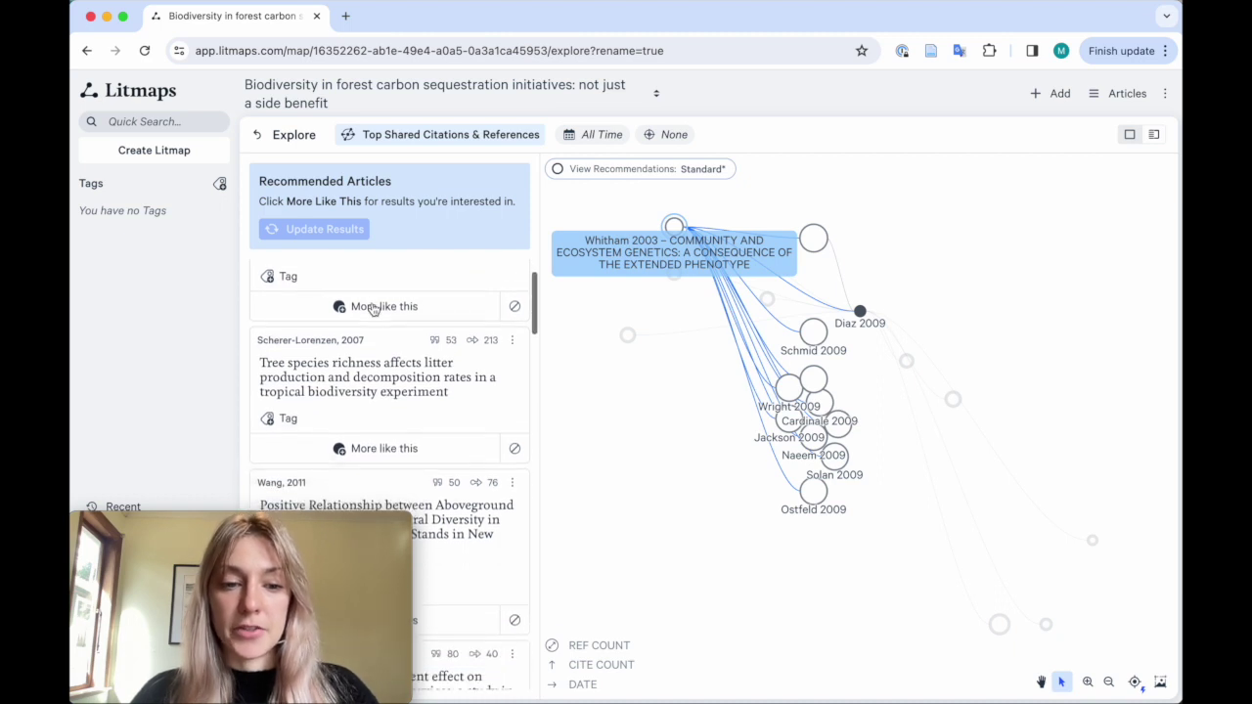
pyautogui.scroll(-1, 373, 309)
pyautogui.scroll(-1, 373, 309)
pyautogui.scroll(-1, 373, 309)
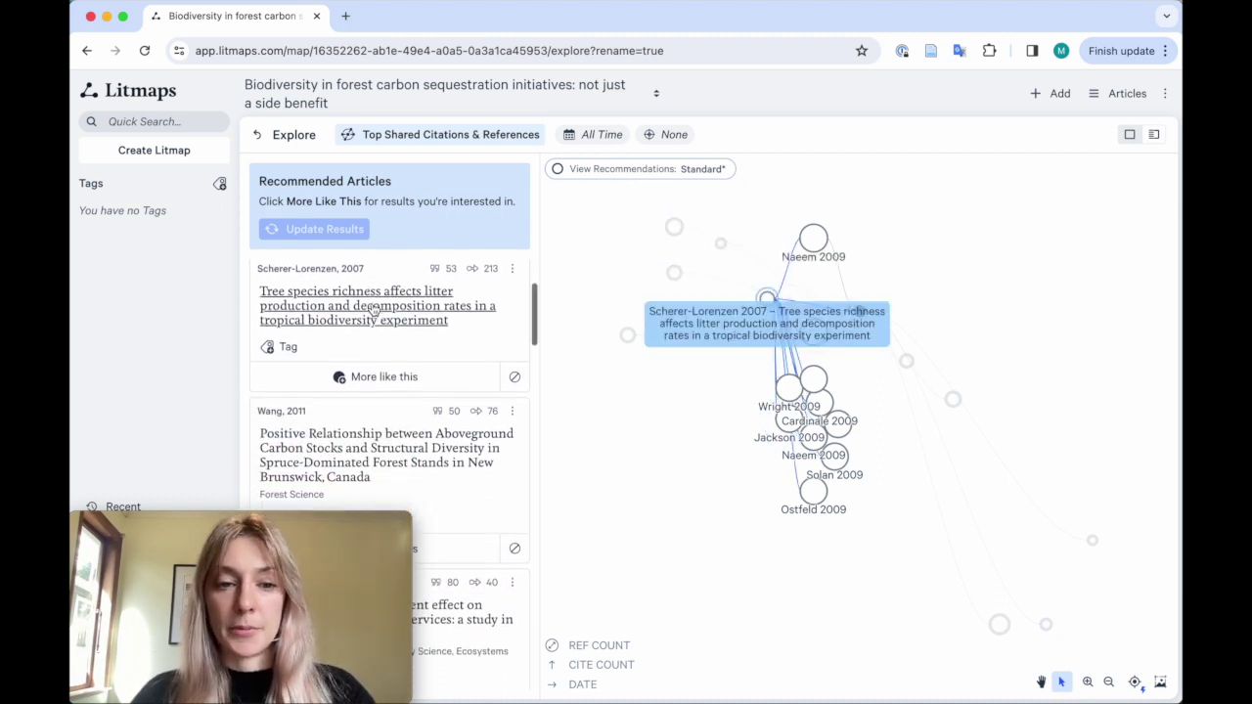
pyautogui.scroll(-1, 372, 310)
pyautogui.scroll(-1, 373, 309)
pyautogui.scroll(-1, 373, 309)
pyautogui.scroll(-1, 373, 309)
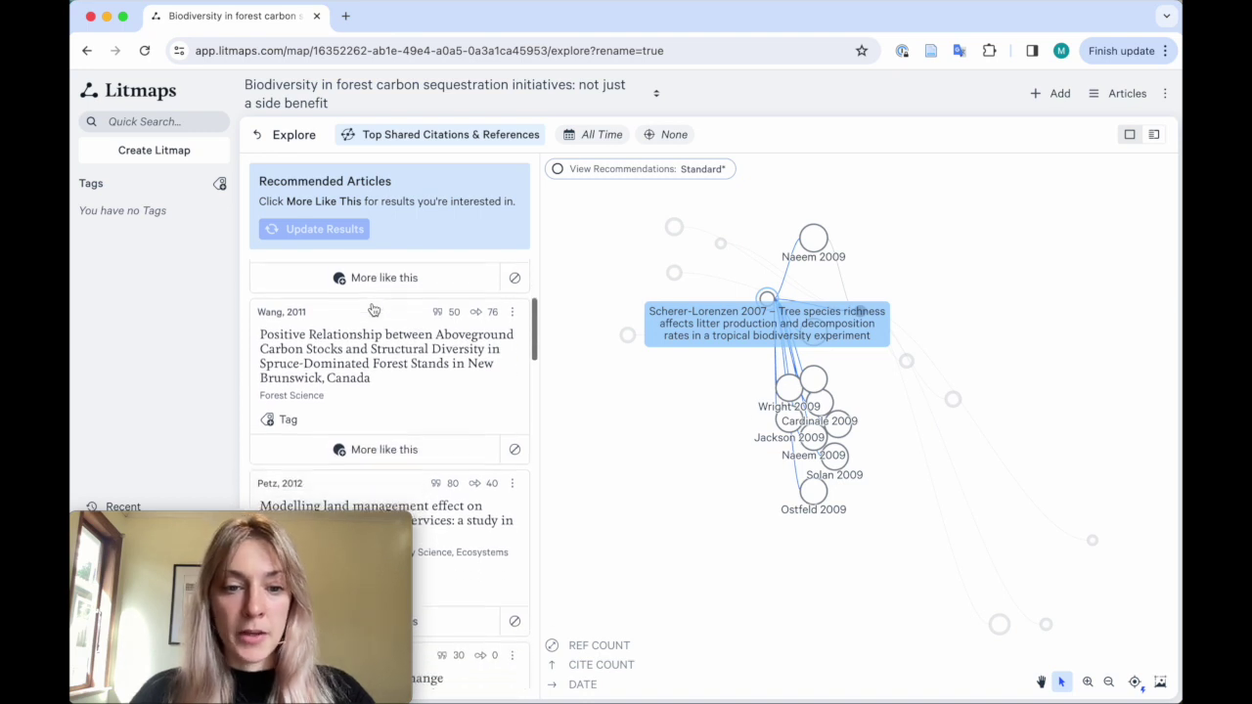
pyautogui.click(365, 353)
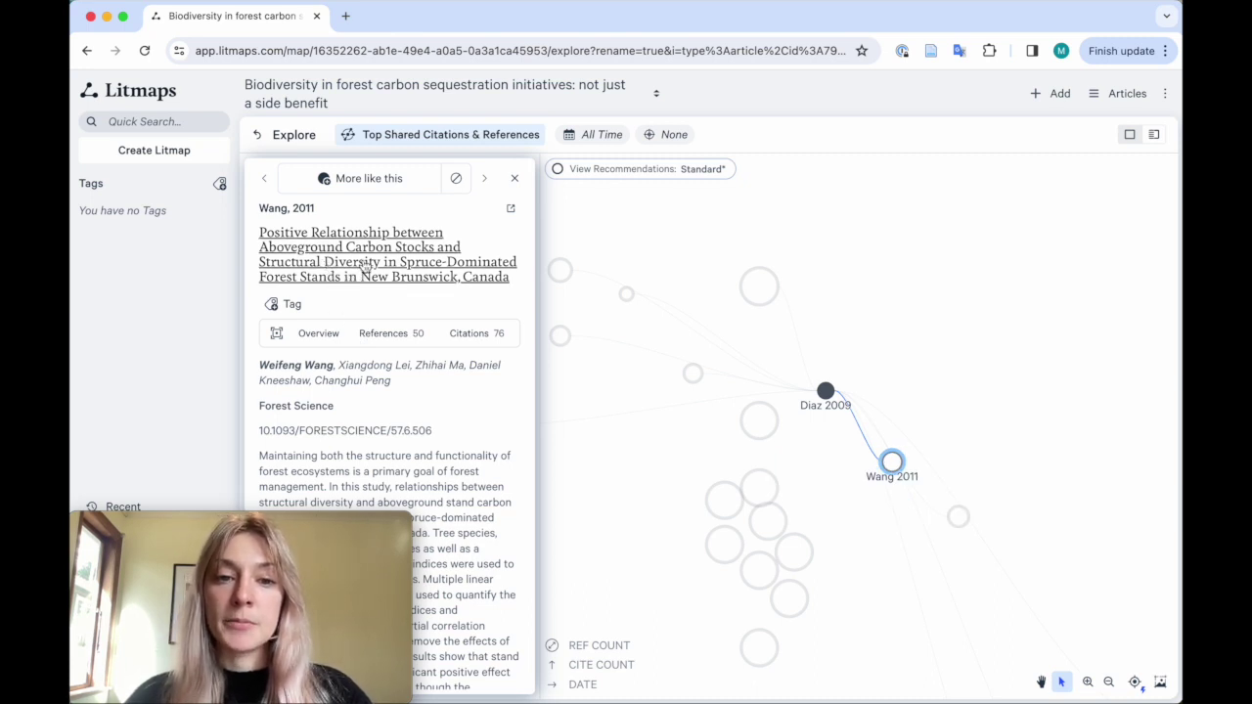
pyautogui.click(358, 189)
pyautogui.moveTo(988, 498)
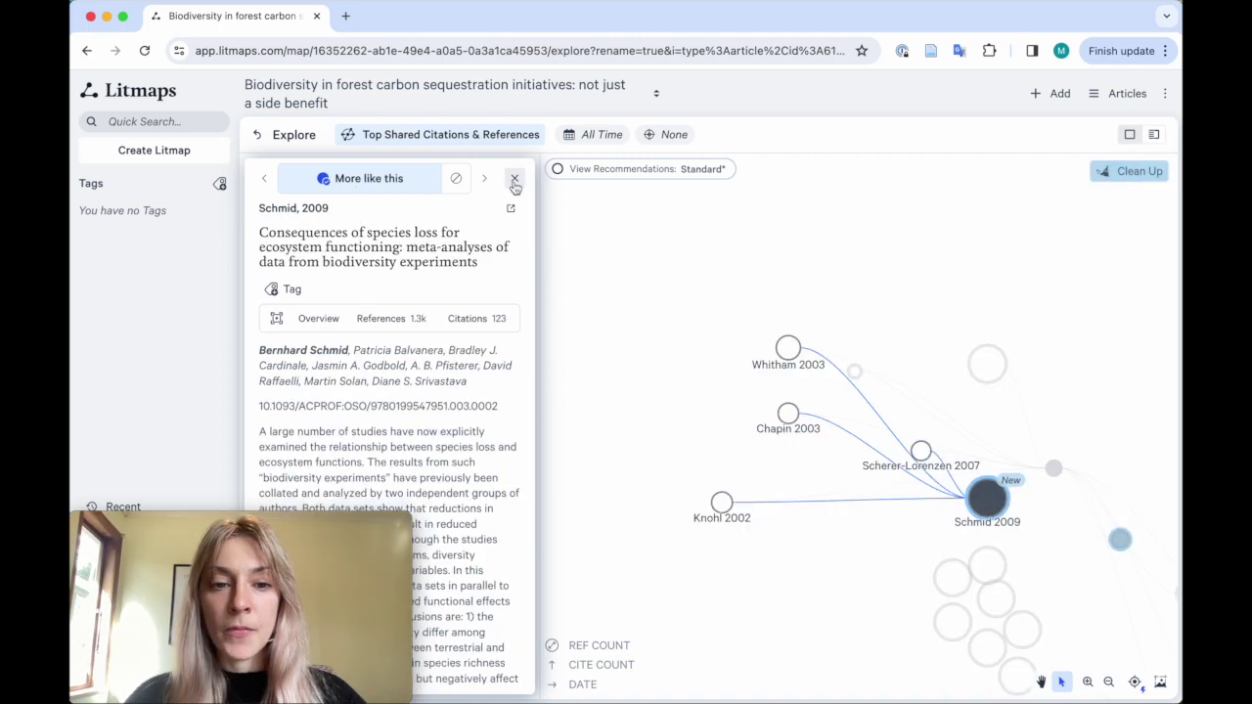
# Close the paper details and update recommendations from the chosen papers
pyautogui.click(514, 178)
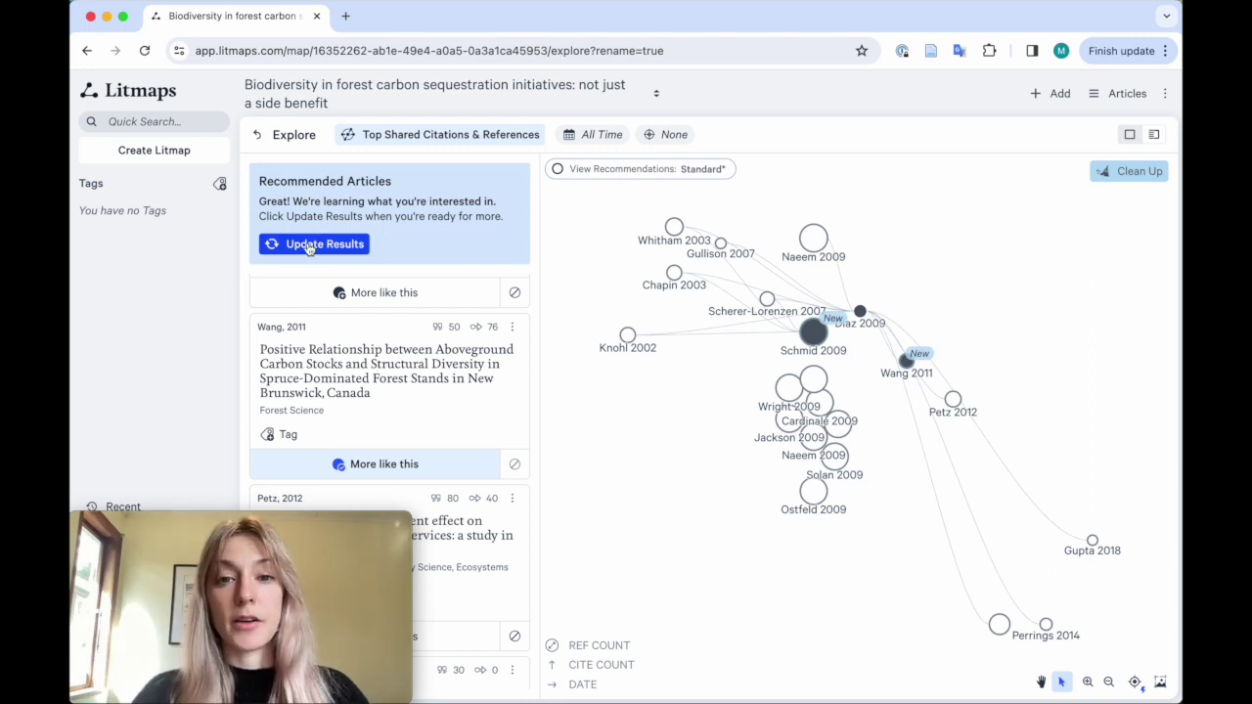
pyautogui.click(305, 247)
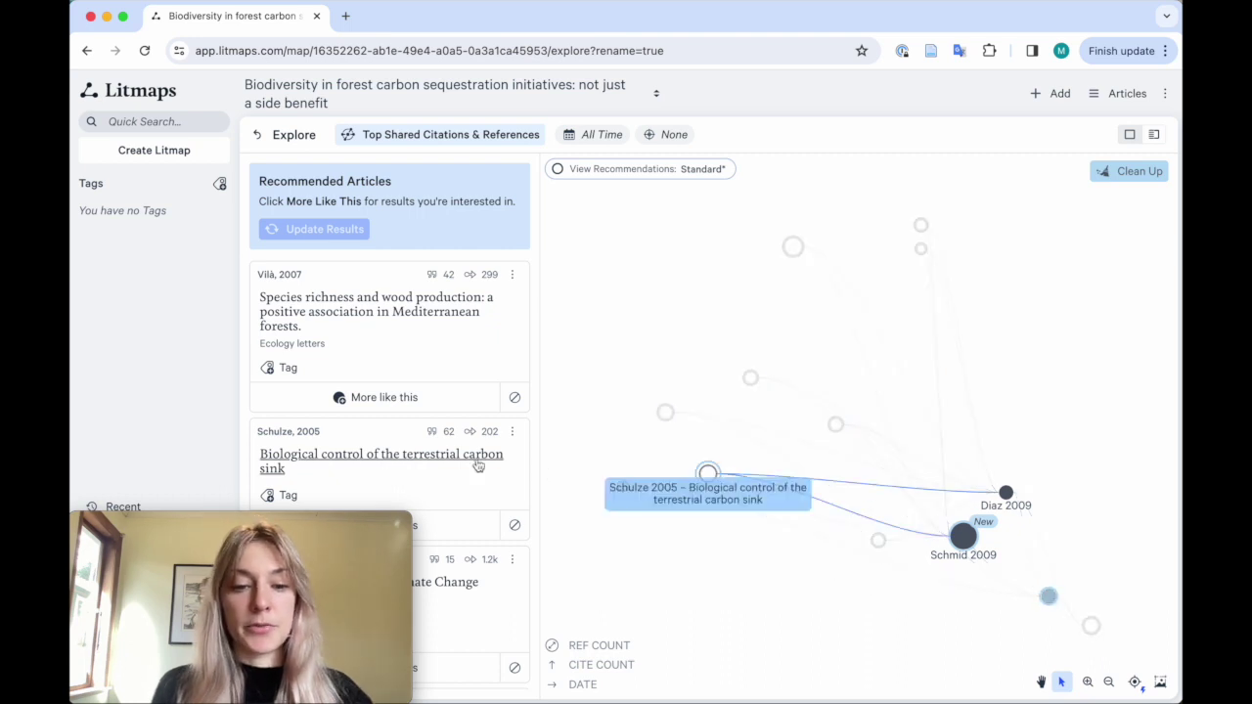
# Browse new recommendations such as Vilà 2007, Schulze 2005, Canadell 2008 and Chazdon 2008
pyautogui.scroll(-3, 479, 466)
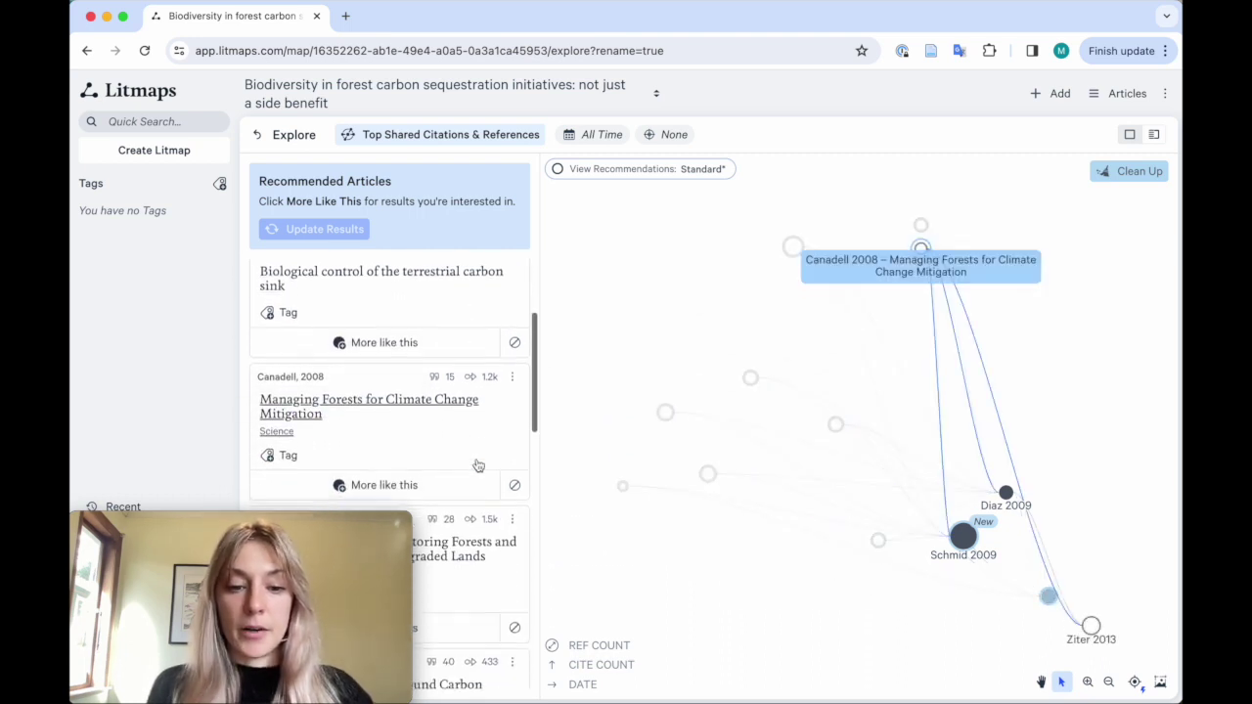
pyautogui.scroll(-3, 478, 466)
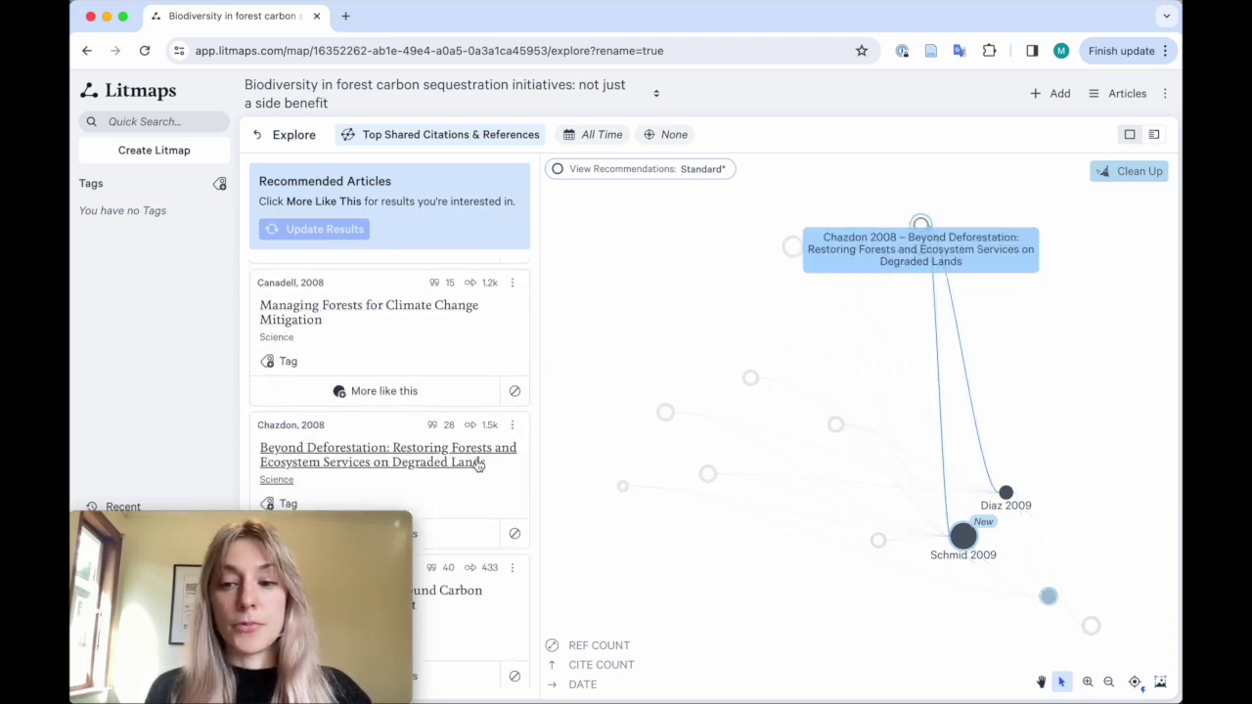